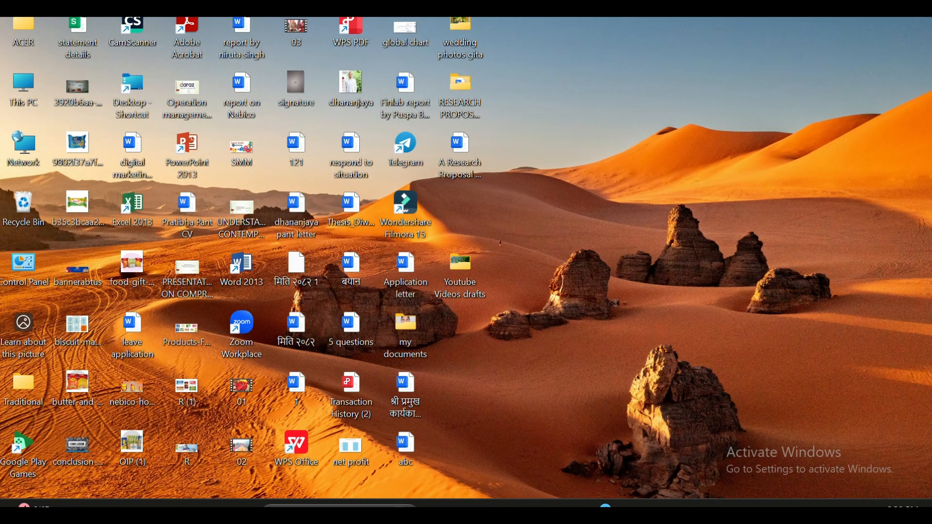
Launch Word 2013 with a blank document and turn on capital letters for the title.
{"action": "left_click", "coordinate": [306, 511]}
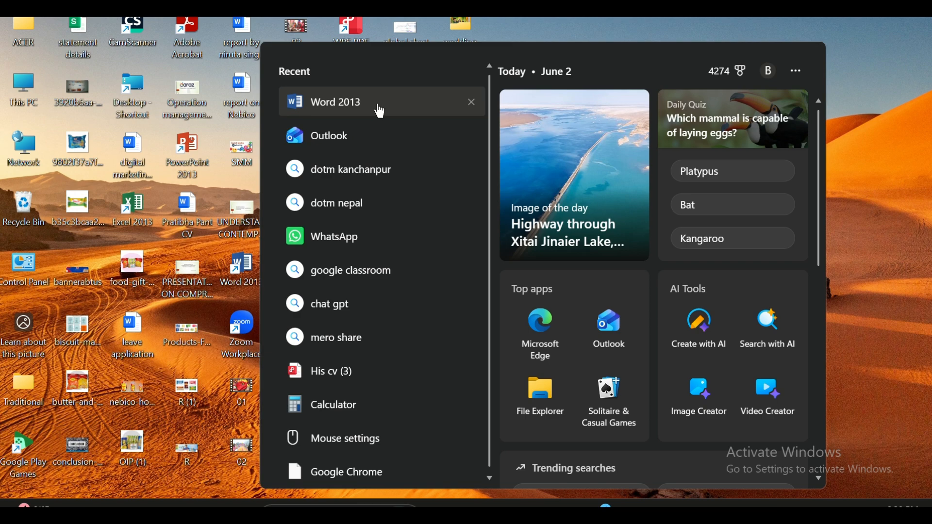
{"action": "left_click", "coordinate": [380, 112]}
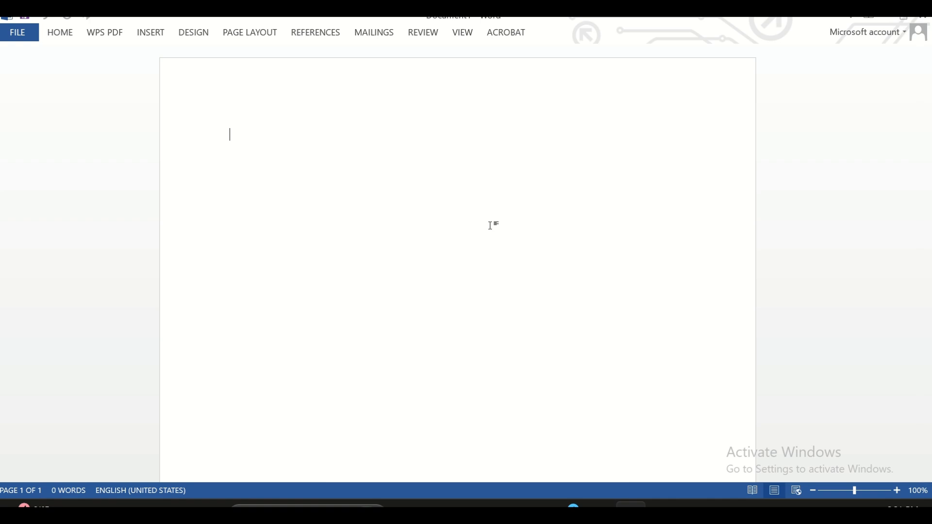
{"action": "key", "text": "Caps_Lock"}
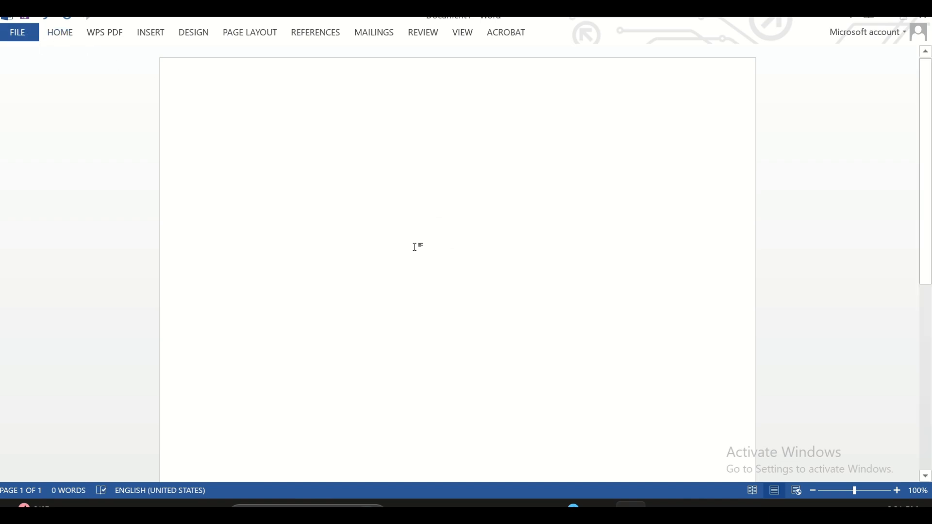
{"action": "left_click", "coordinate": [54, 31]}
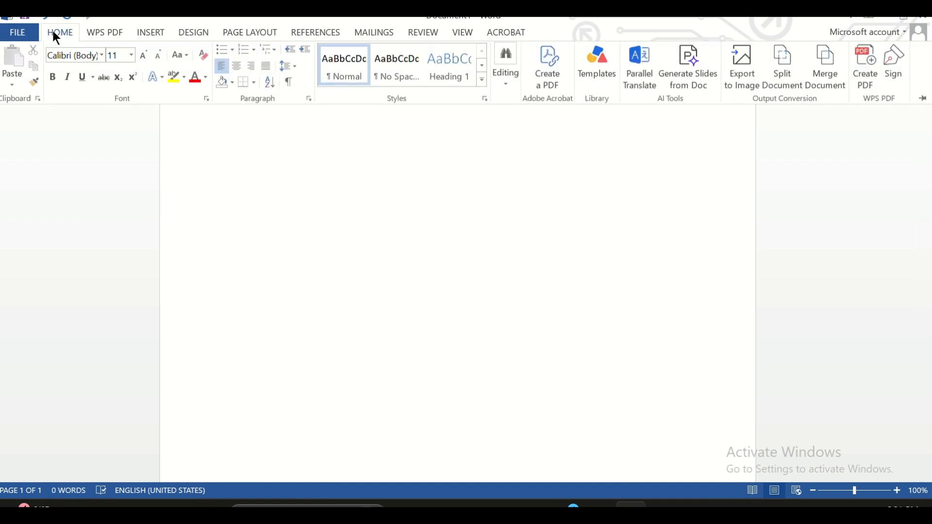
{"action": "right_click", "coordinate": [402, 62]}
{"action": "left_click", "coordinate": [435, 91]}
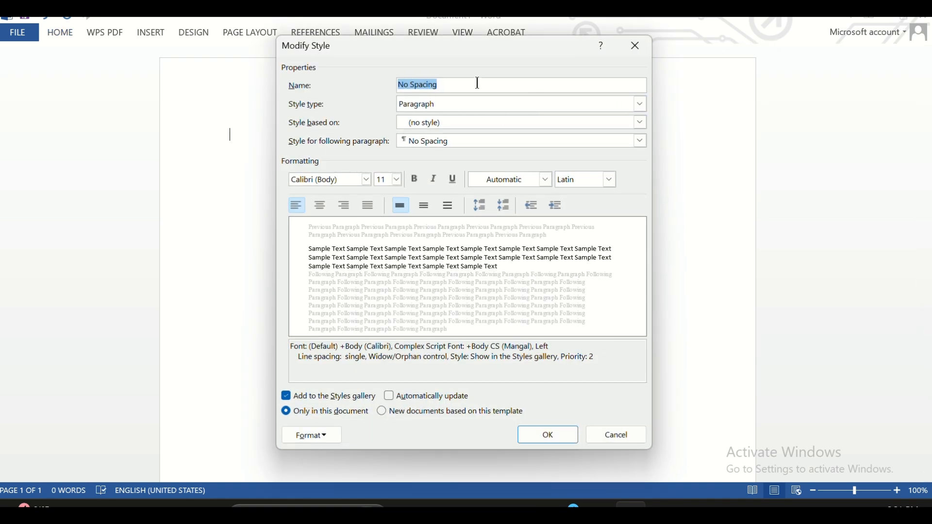
{"action": "left_click", "coordinate": [616, 437]}
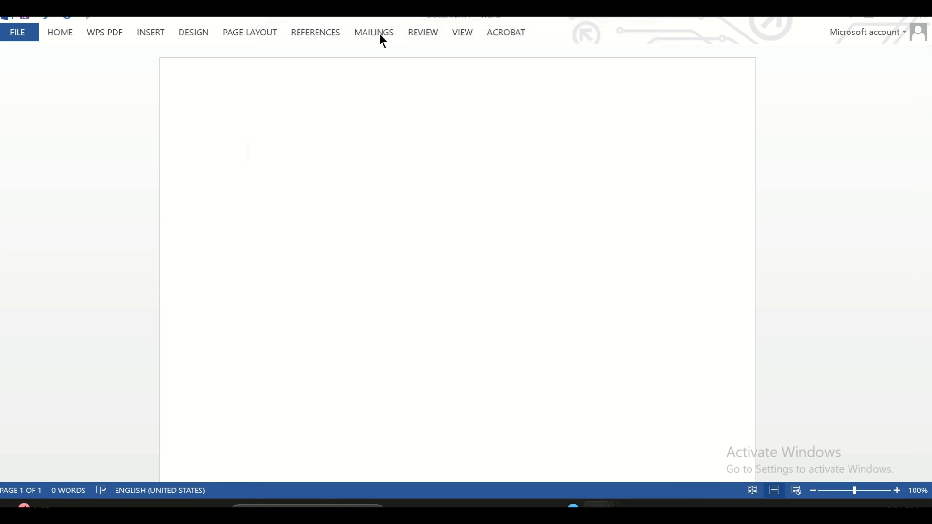
Set the text font to Times New Roman at size 16 for the title line.
{"action": "left_click", "coordinate": [60, 33]}
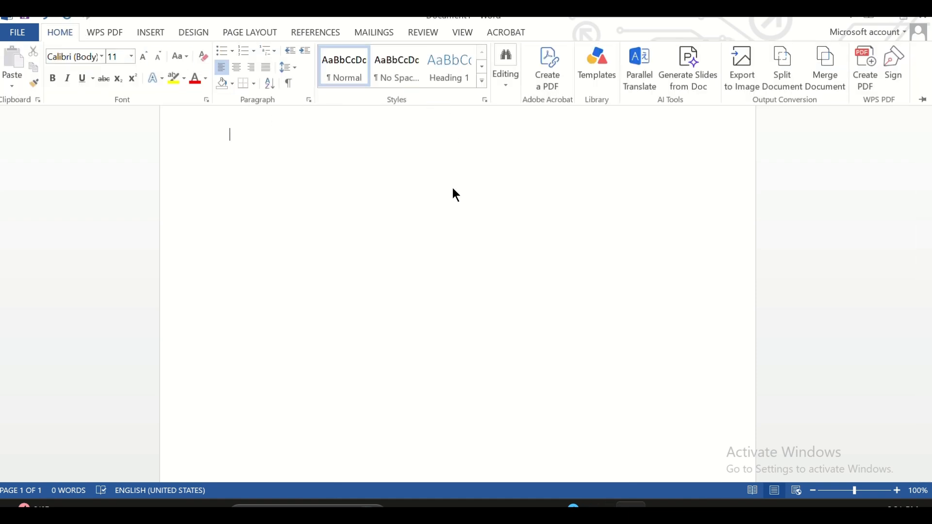
{"action": "left_click", "coordinate": [76, 57]}
{"action": "type", "text": "Times New R"}
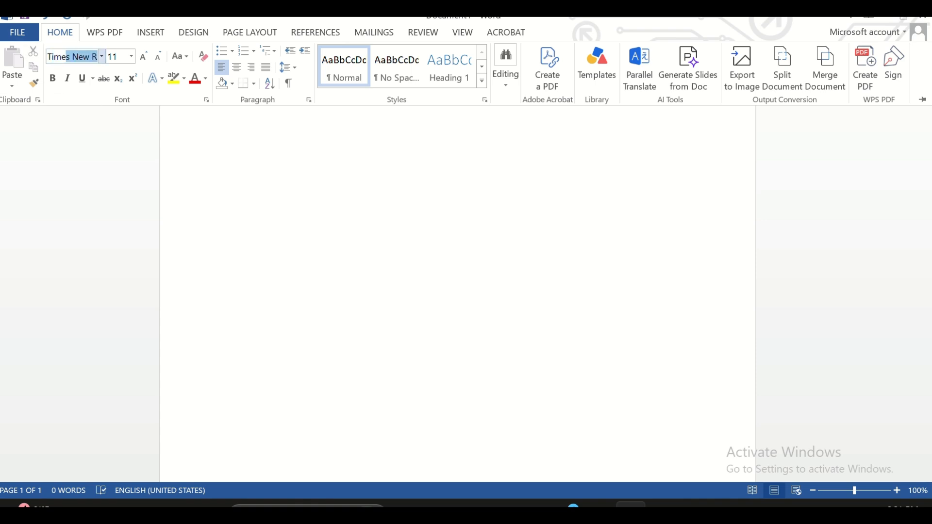
{"action": "key", "text": "Return"}
{"action": "left_click", "coordinate": [122, 56]}
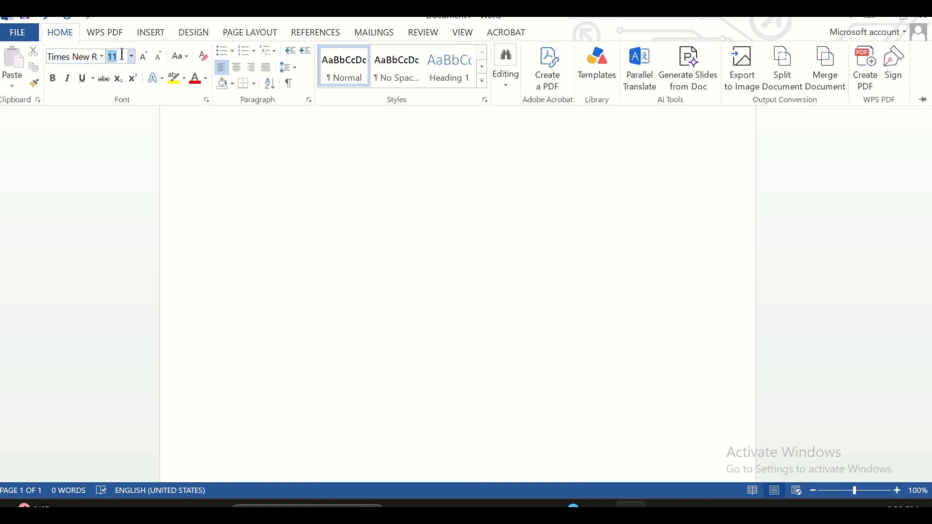
{"action": "type", "text": "16"}
{"action": "key", "text": "Return"}
Centre the title line and turn on bold, keeping the font size at 16.
{"action": "left_click", "coordinate": [234, 71]}
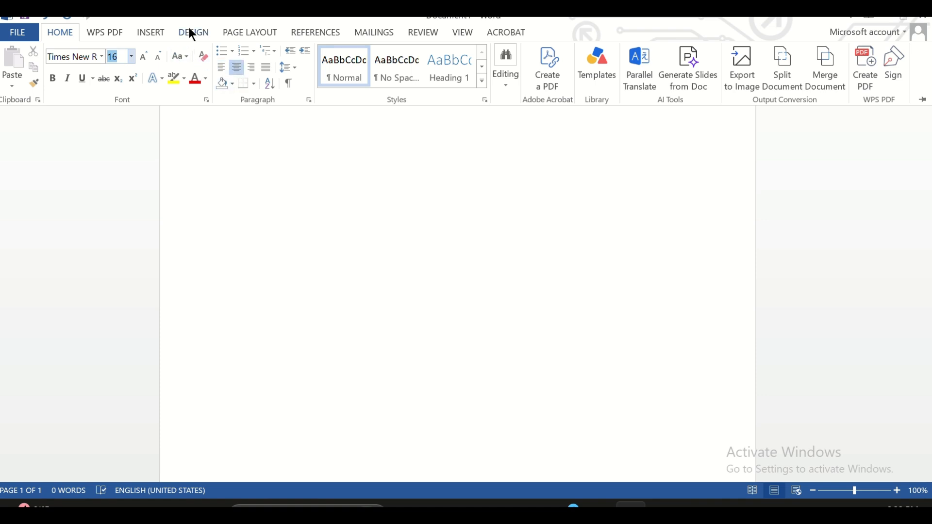
{"action": "left_click", "coordinate": [53, 78]}
{"action": "key", "text": "BackSpace"}
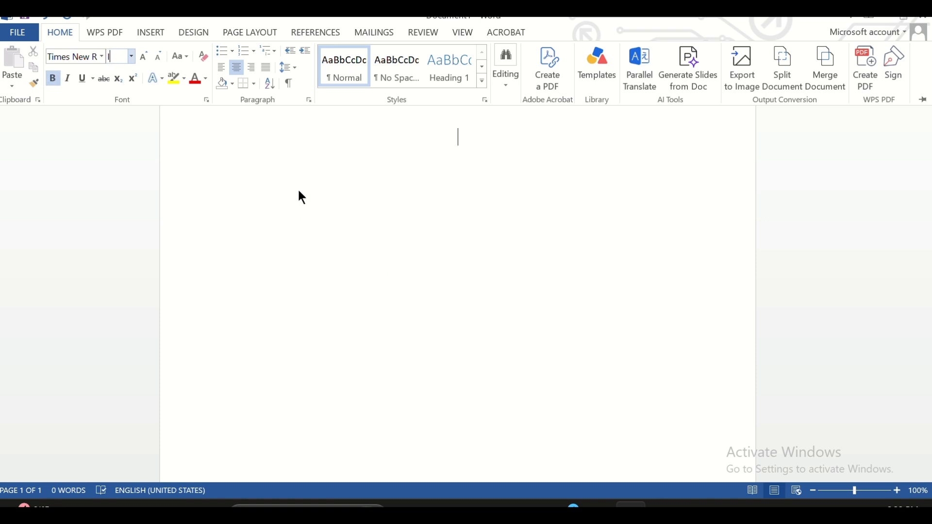
{"action": "type", "text": "16"}
{"action": "key", "text": "Return"}
{"action": "left_click", "coordinate": [375, 173]}
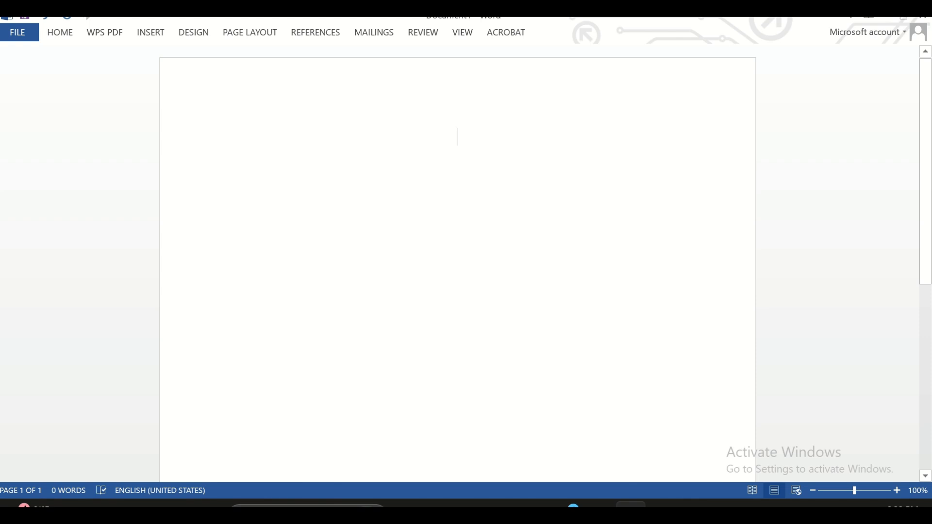
Write the title "IMPACT OF SOCIAL MEDIA MARKETING ON CLOTHING BUSINESS" on the first page.
{"action": "type", "text": "IMPACT"}
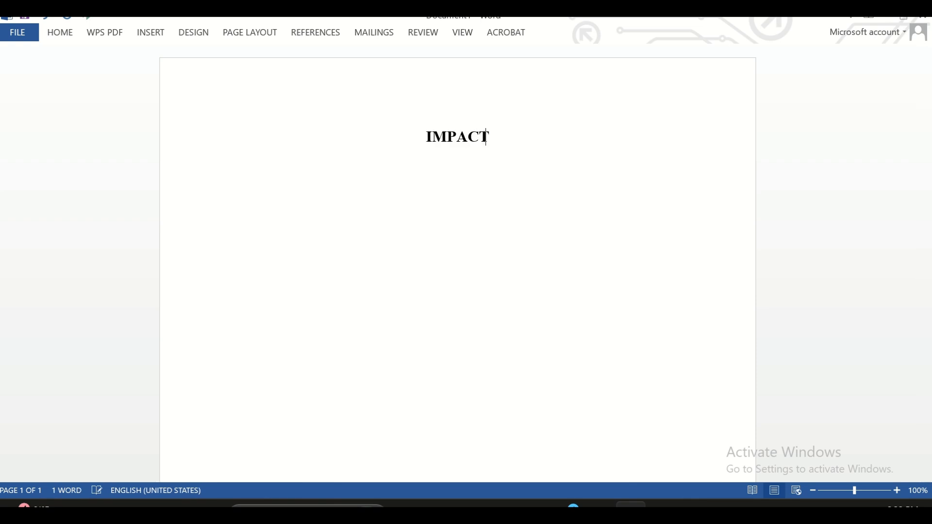
{"action": "type", "text": " OF SOC"}
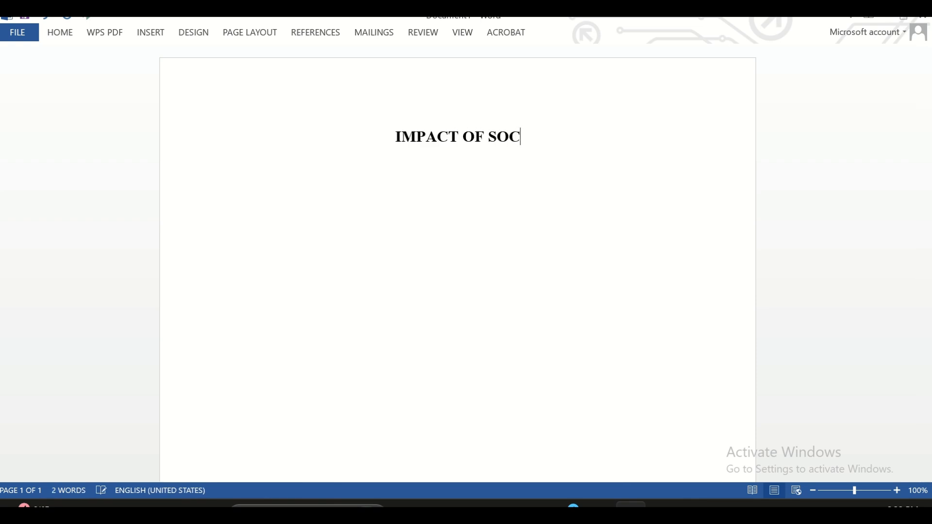
{"action": "type", "text": "ILA MEDI"}
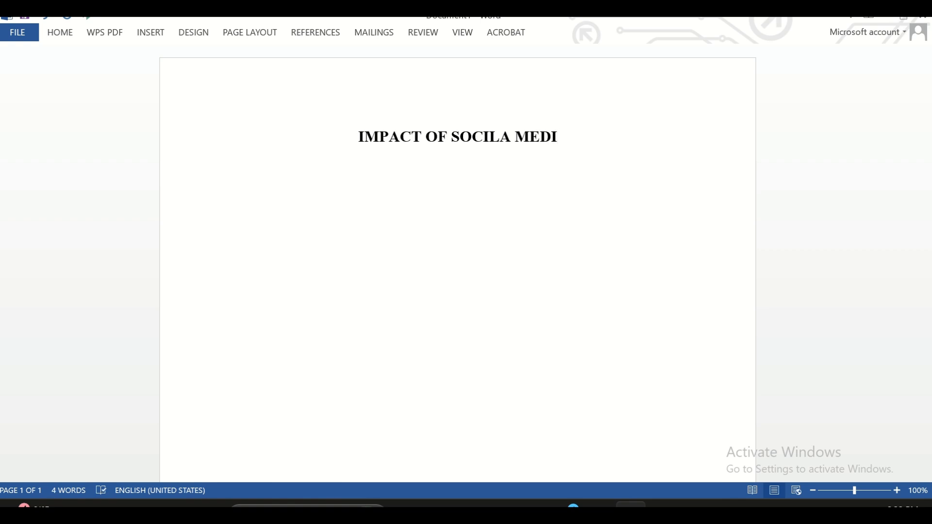
{"action": "key", "text": "BackSpace"}
{"action": "key", "text": "BackSpace"}
{"action": "key", "text": "BackSpace"}
{"action": "key", "text": "BackSpace"}
{"action": "key", "text": "BackSpace"}
{"action": "key", "text": "BackSpace"}
{"action": "key", "text": "BackSpace"}
{"action": "type", "text": "A"}
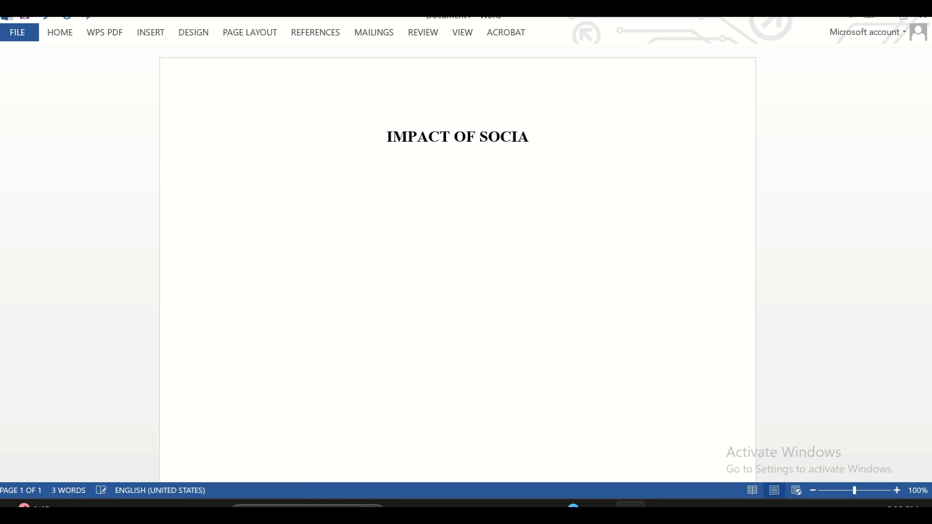
{"action": "type", "text": "L MEDIA"}
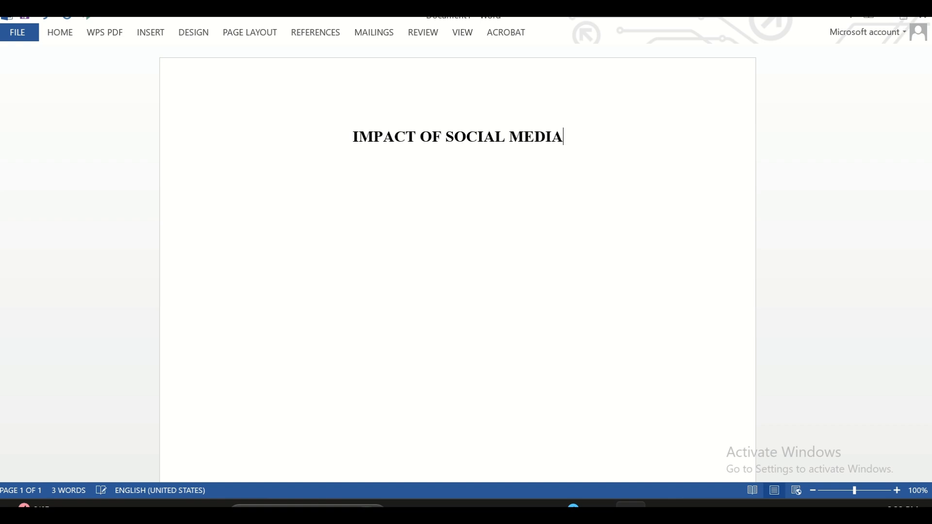
{"action": "type", "text": " MARKETI"}
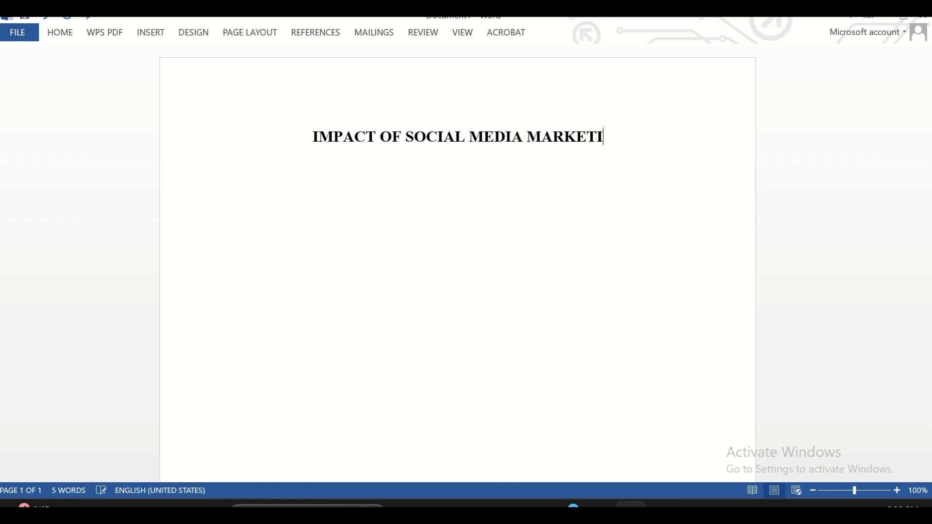
{"action": "type", "text": "NG ON CL"}
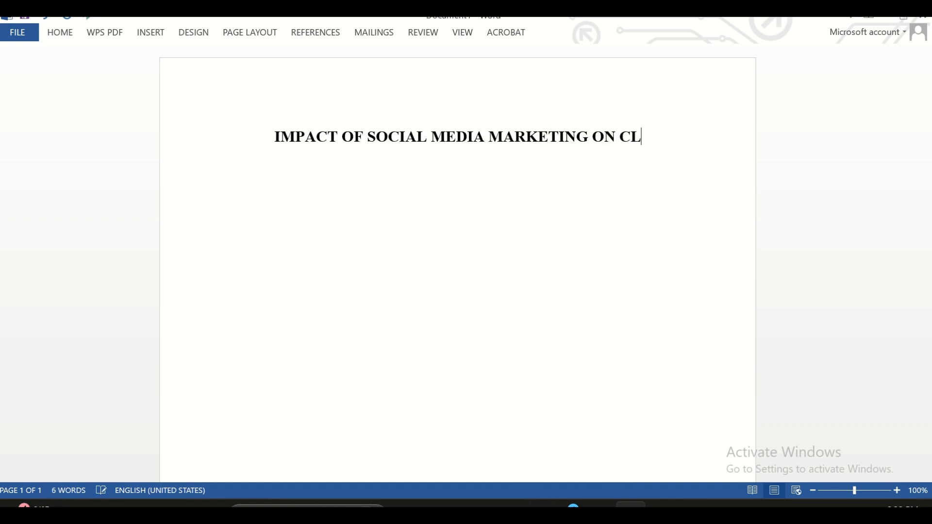
{"action": "type", "text": "OTH"}
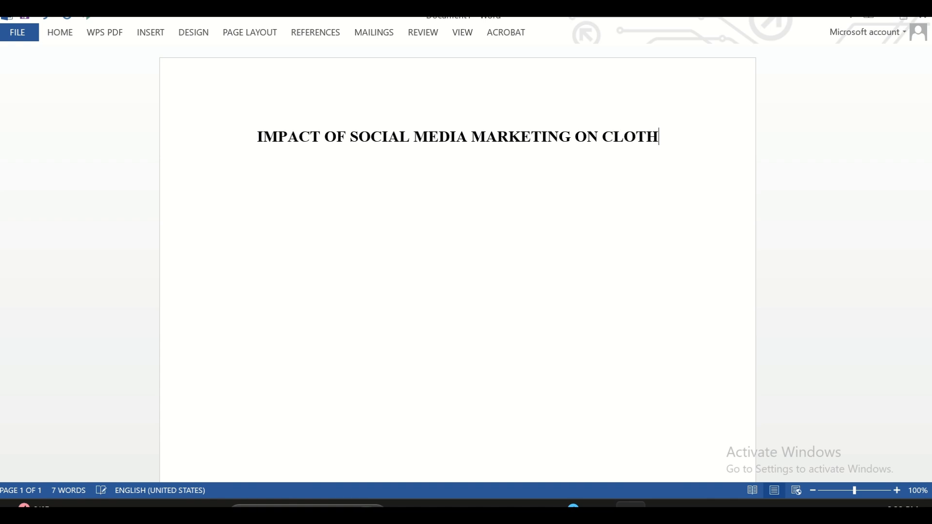
{"action": "type", "text": "ING BUSINE"}
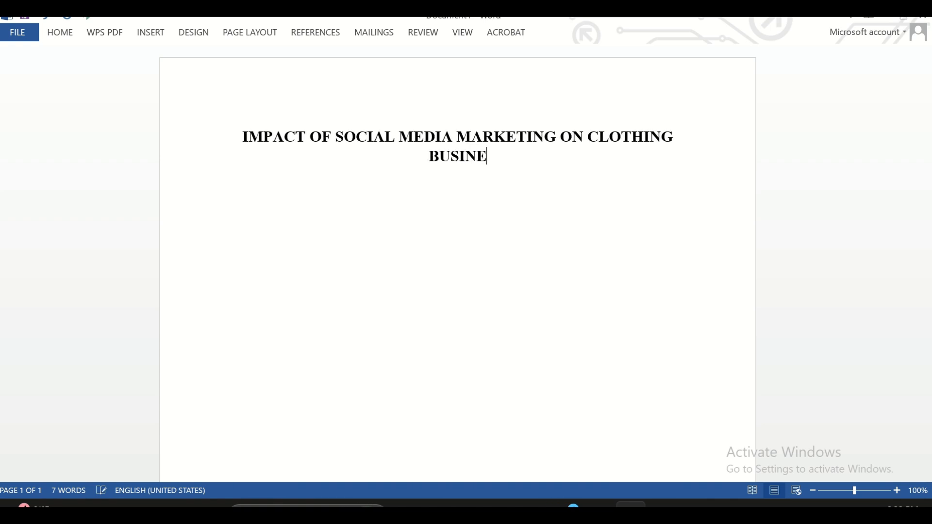
{"action": "type", "text": "SS"}
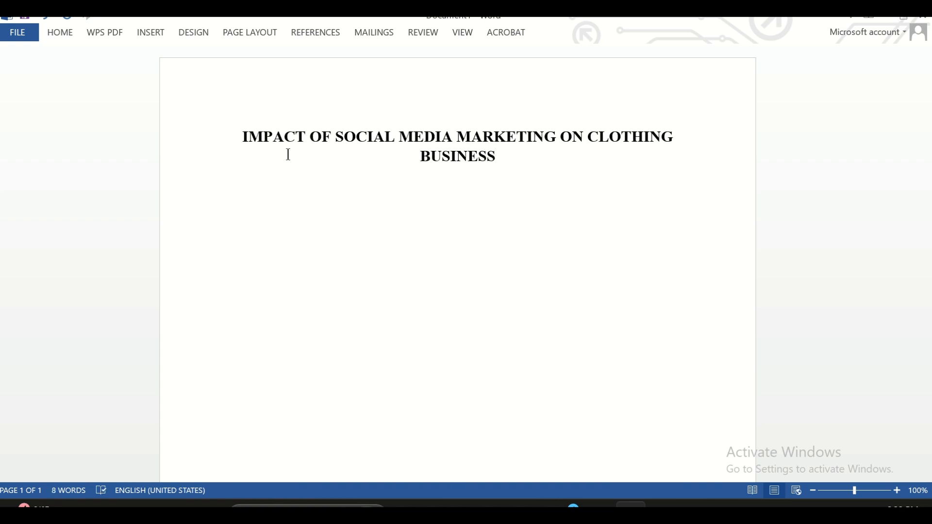
Set the page orientation to Portrait and apply the Mirrored margins preset.
{"action": "left_click", "coordinate": [60, 33]}
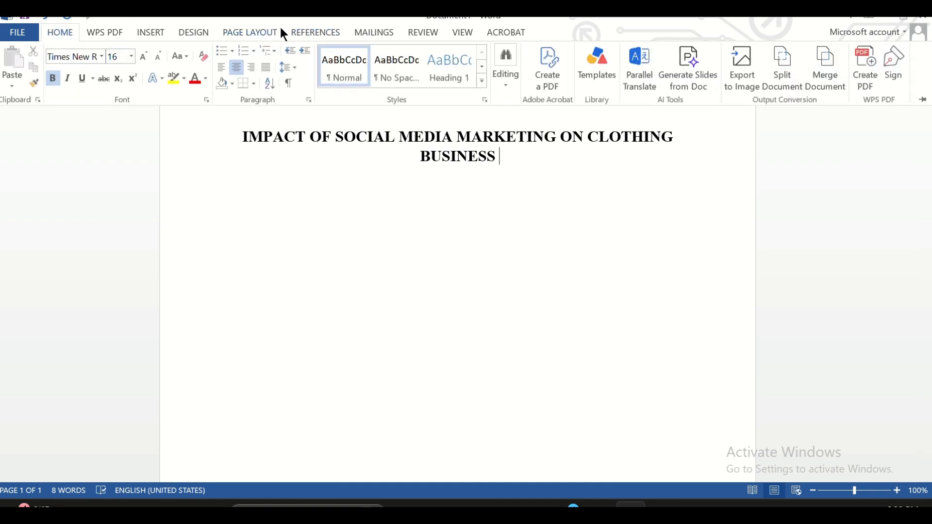
{"action": "left_click", "coordinate": [303, 33]}
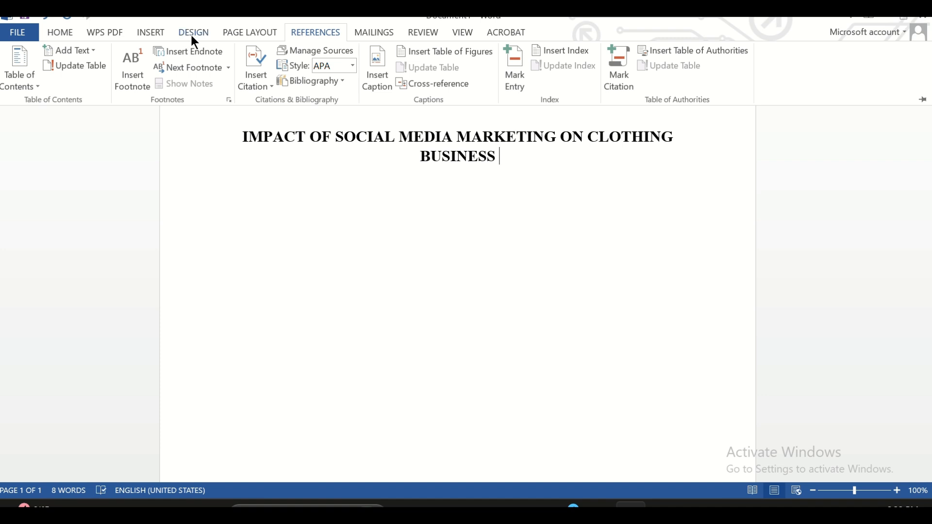
{"action": "left_click", "coordinate": [254, 35]}
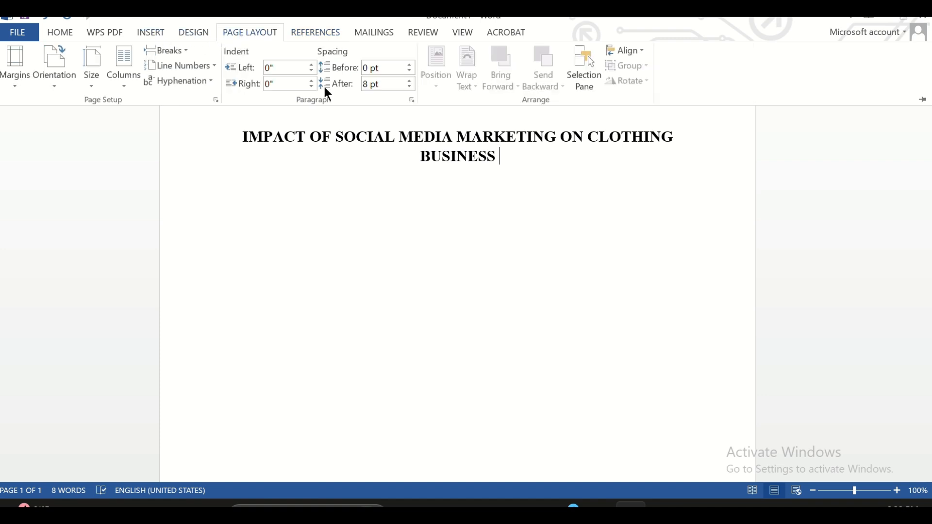
{"action": "left_click", "coordinate": [54, 81]}
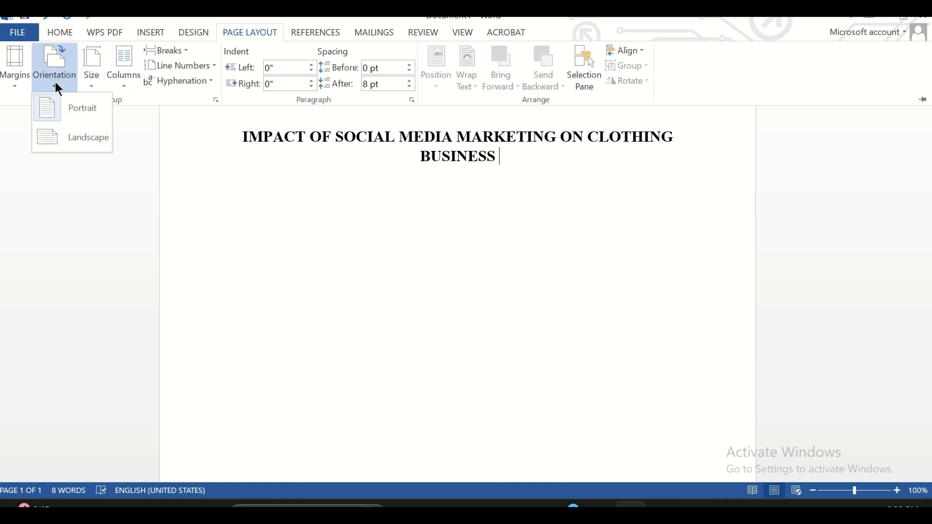
{"action": "left_click", "coordinate": [76, 110]}
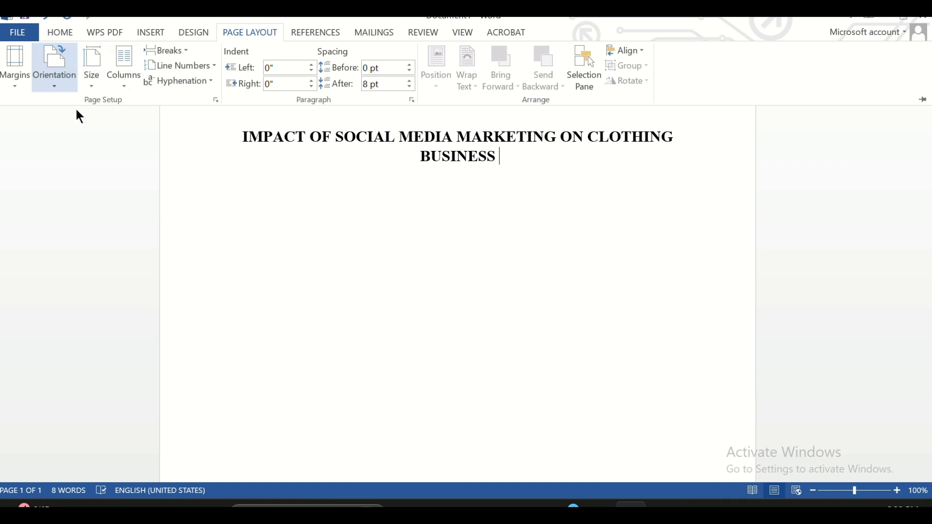
{"action": "left_click", "coordinate": [13, 68]}
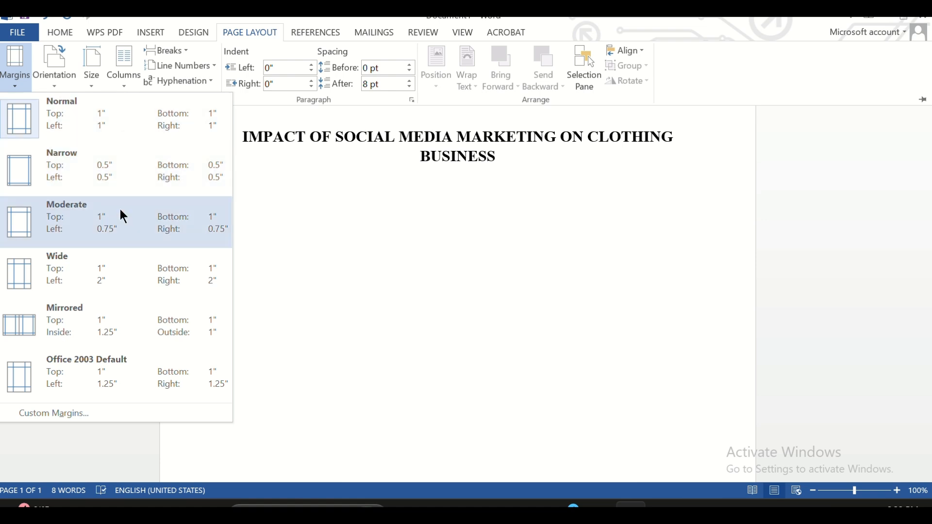
{"action": "left_click", "coordinate": [141, 336]}
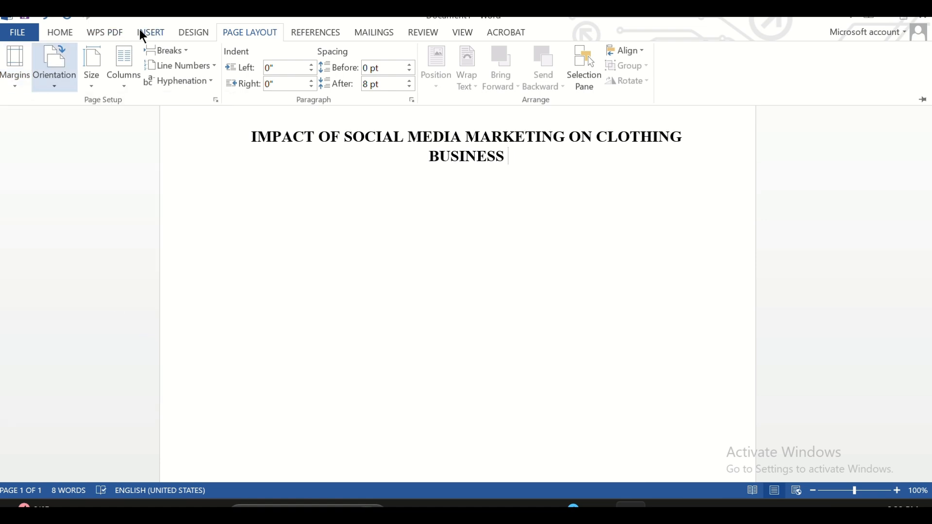
Insert a page break after the title to start a second page.
{"action": "left_click", "coordinate": [151, 33]}
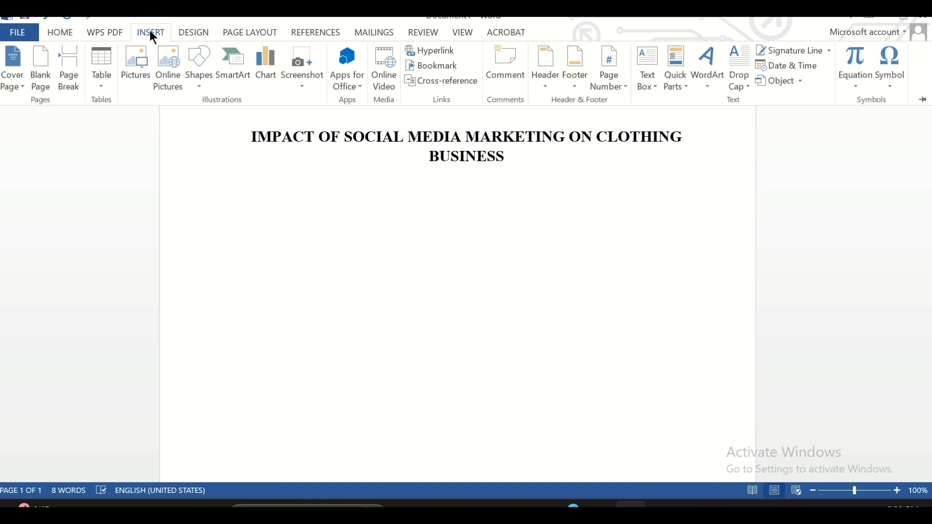
{"action": "left_click", "coordinate": [72, 86]}
{"action": "scroll", "coordinate": [394, 304], "scroll_direction": "down", "scroll_amount": 5}
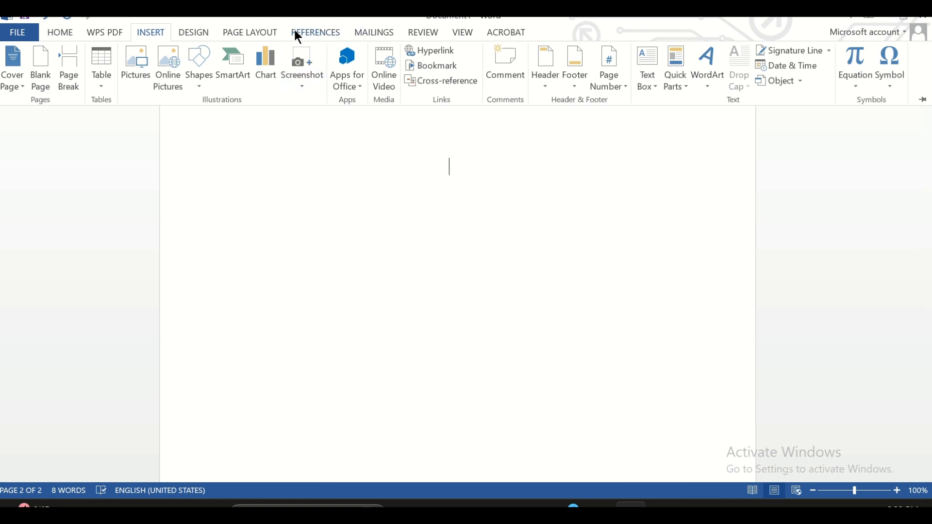
Modify the Heading 1 style to use Times New Roman, size 14, in bold.
{"action": "left_click", "coordinate": [66, 34]}
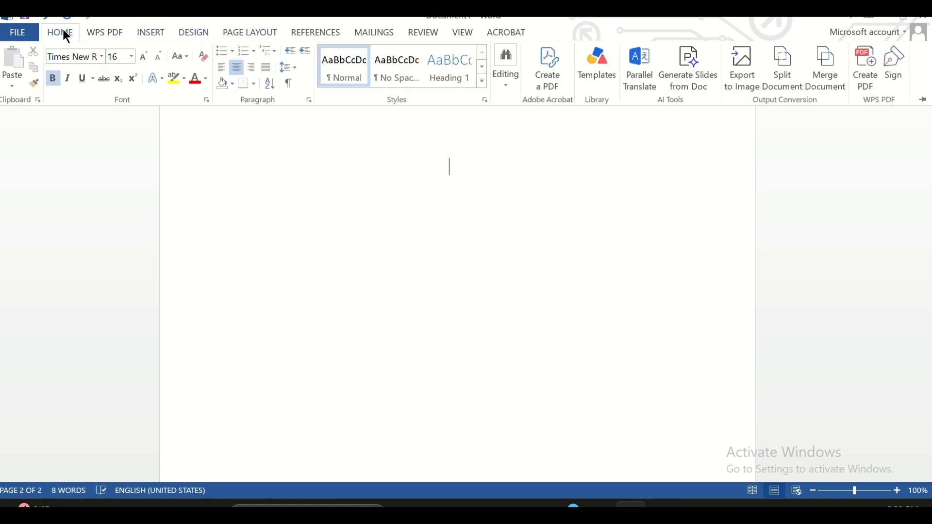
{"action": "right_click", "coordinate": [458, 73]}
{"action": "left_click", "coordinate": [489, 94]}
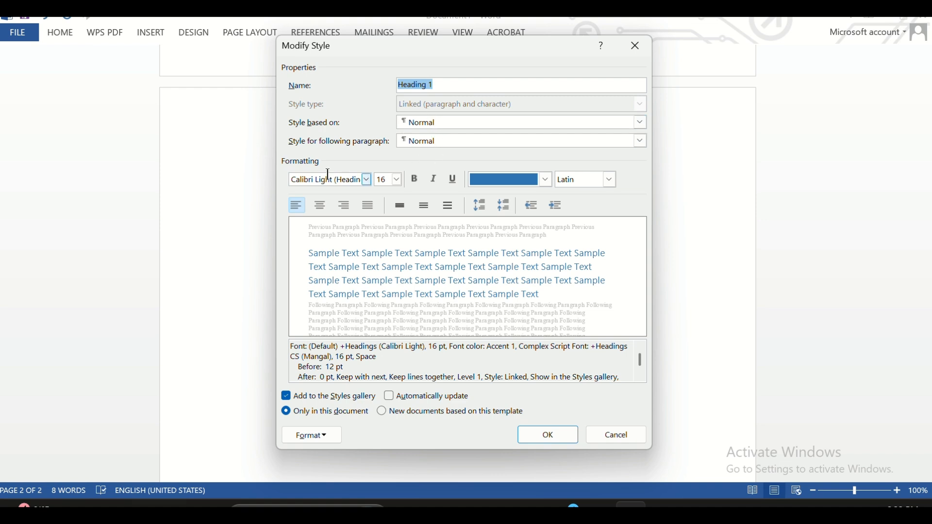
{"action": "left_click", "coordinate": [349, 184]}
{"action": "type", "text": "T"}
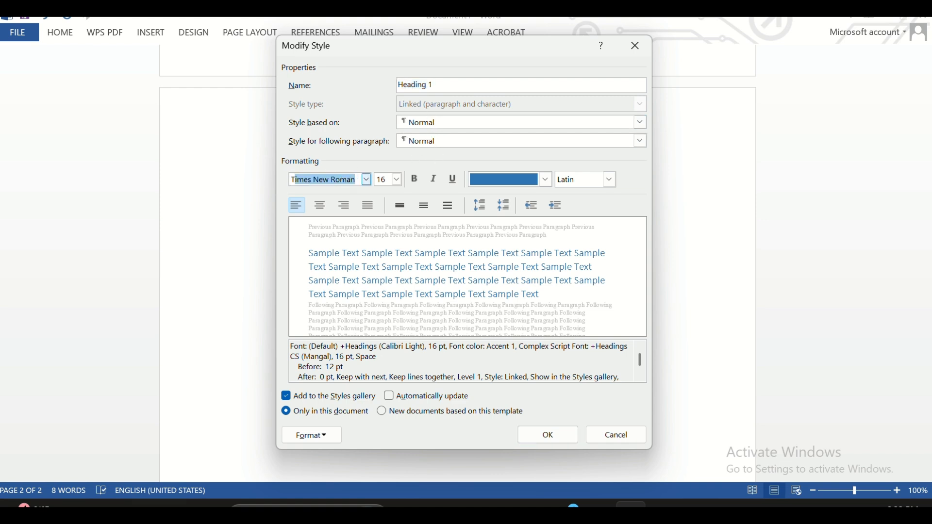
{"action": "type", "text": "ime"}
{"action": "key", "text": "Tab"}
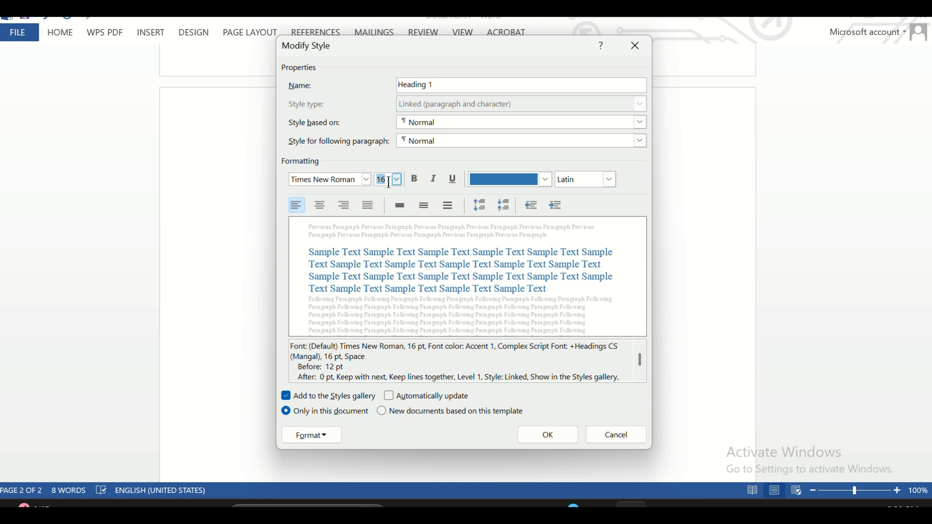
{"action": "type", "text": "14"}
{"action": "left_click", "coordinate": [420, 183]}
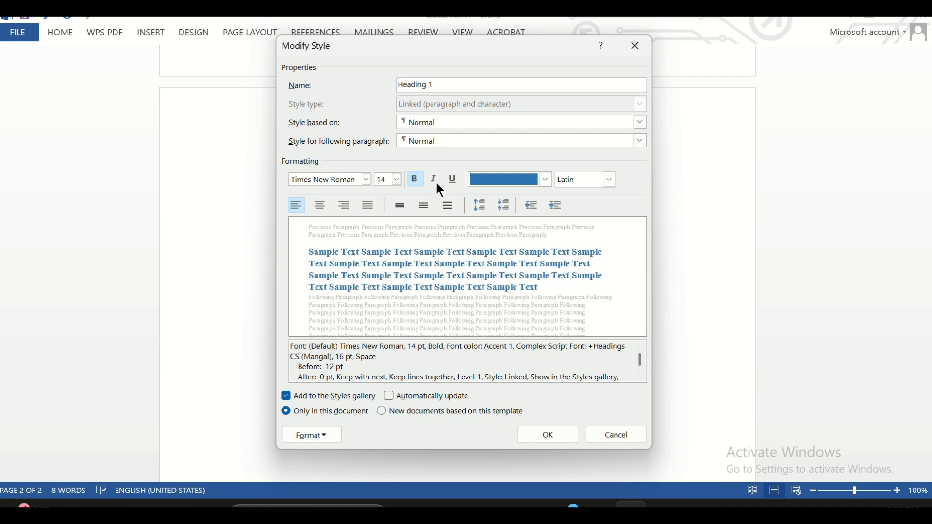
Set the Heading 1 style's font color to Automatic and its alignment to centred, and accept the style changes.
{"action": "left_click", "coordinate": [505, 183]}
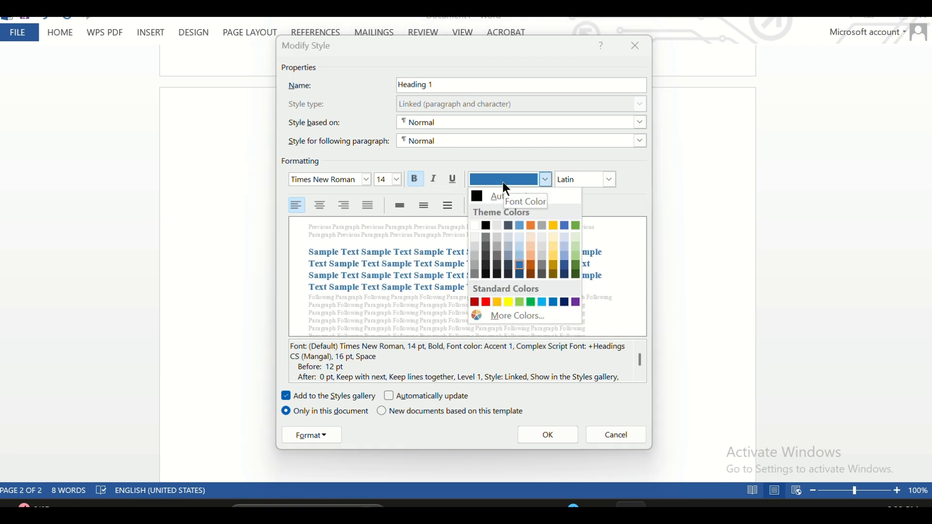
{"action": "left_click", "coordinate": [486, 197]}
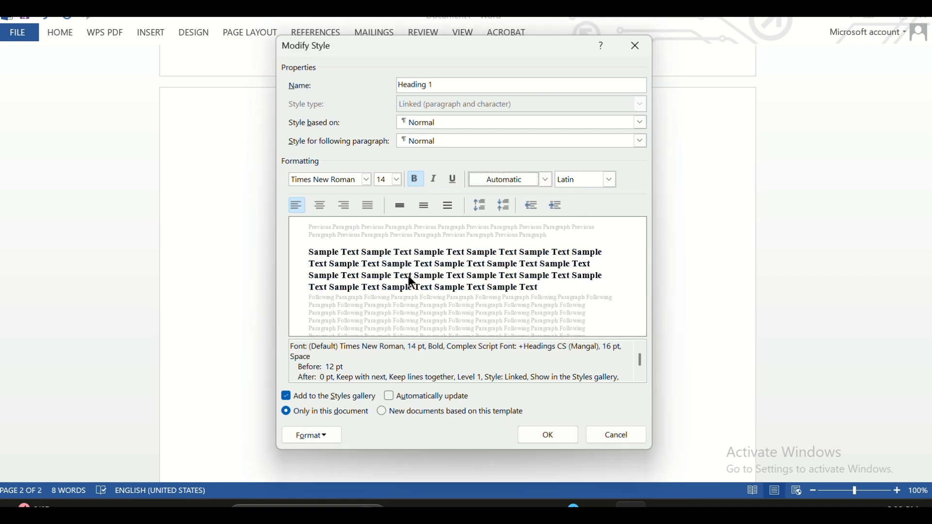
{"action": "left_click", "coordinate": [320, 206]}
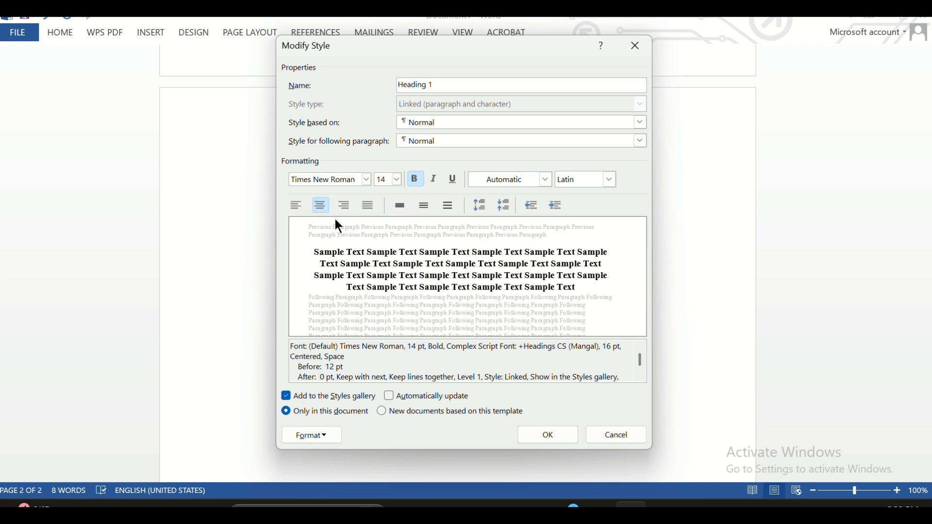
{"action": "left_click", "coordinate": [555, 437]}
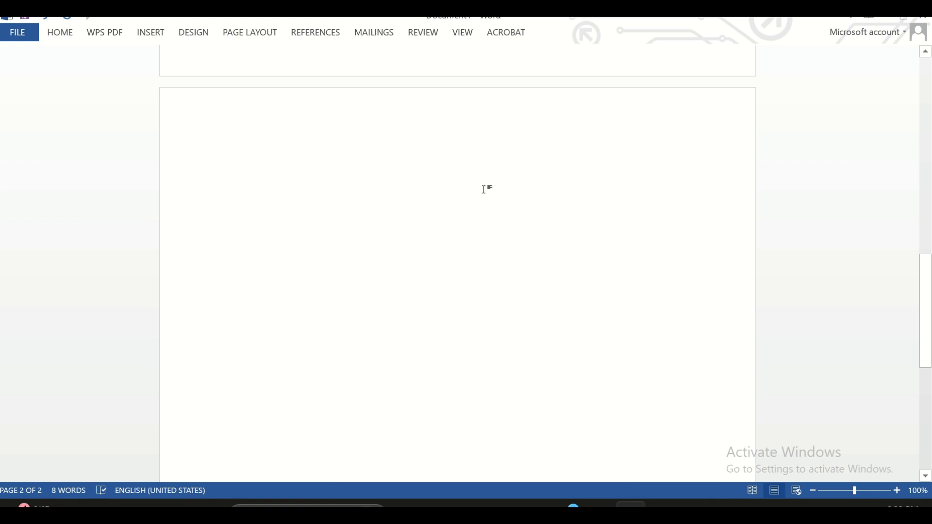
Apply the Heading 1 style on the second page and write the heading "BACKGROUND OF THE STUDY".
{"action": "left_click", "coordinate": [64, 35]}
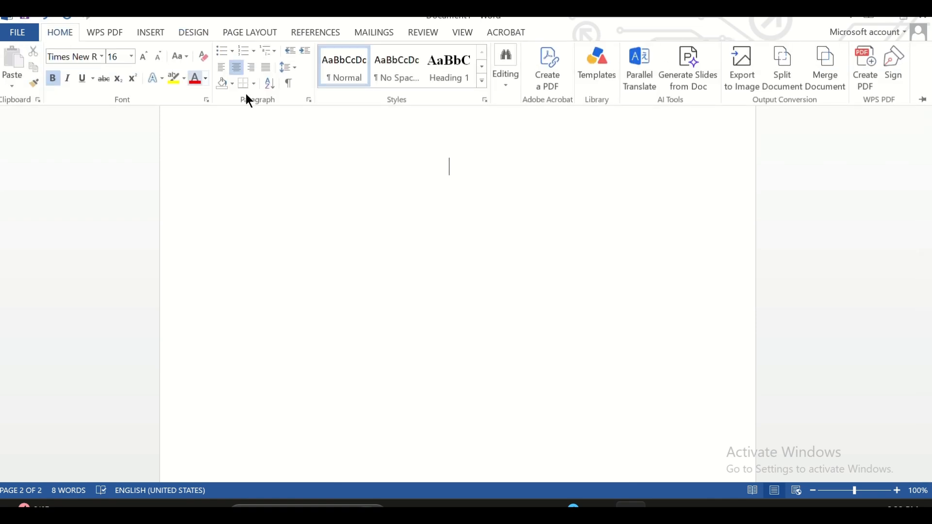
{"action": "left_click", "coordinate": [446, 67]}
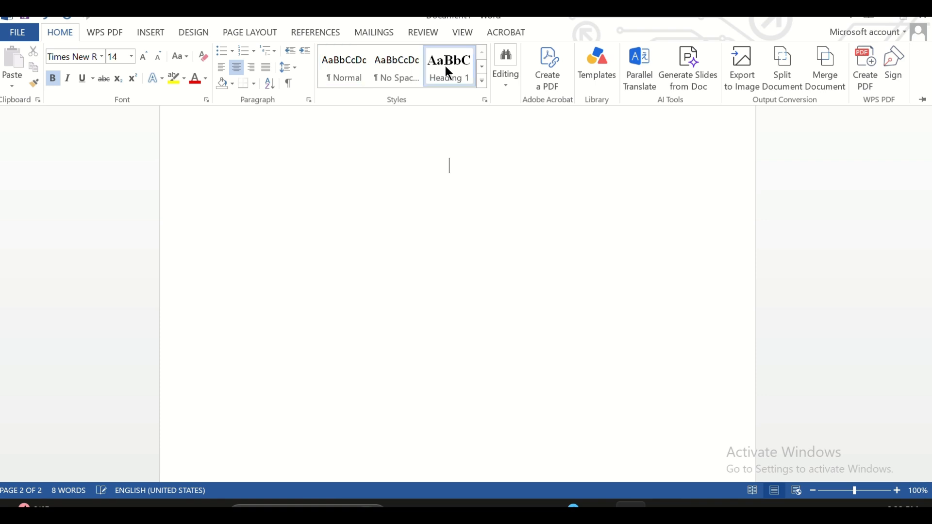
{"action": "left_click", "coordinate": [502, 255]}
{"action": "type", "text": "B"}
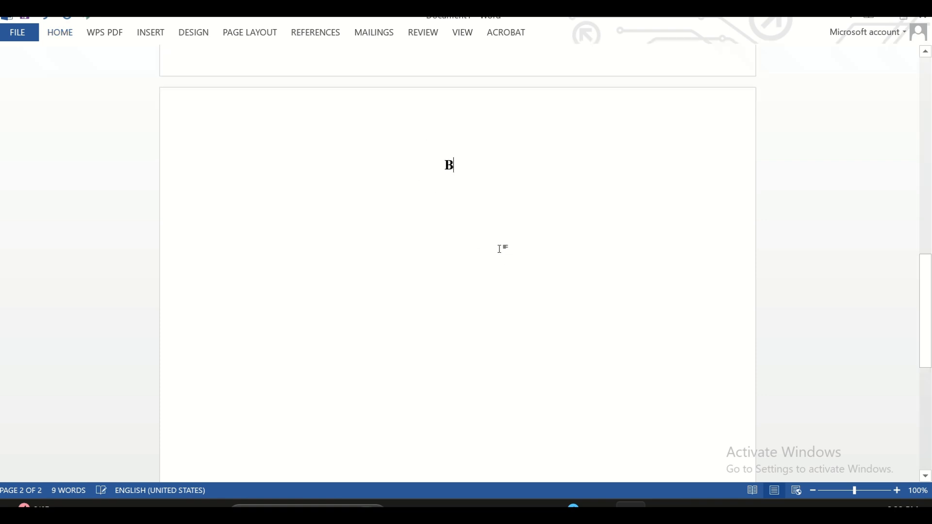
{"action": "type", "text": "ACKGRO"}
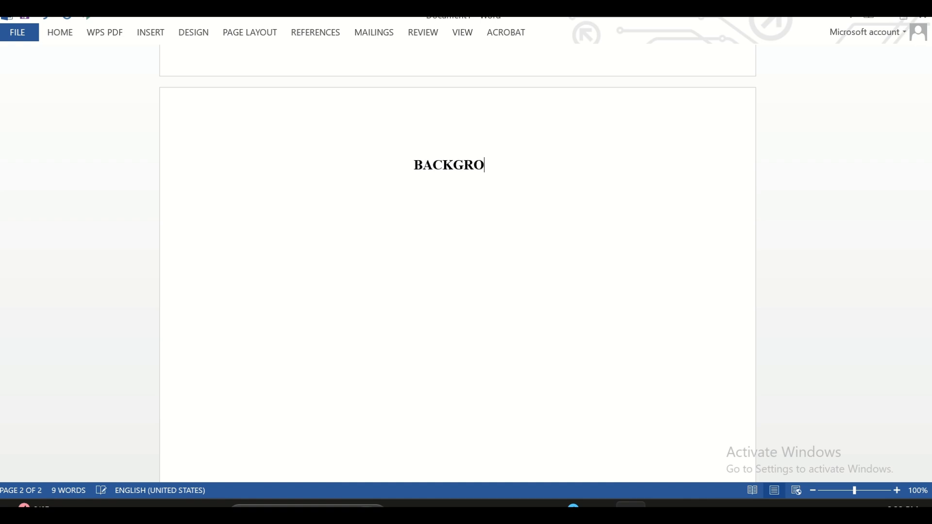
{"action": "type", "text": "UND OF THE"}
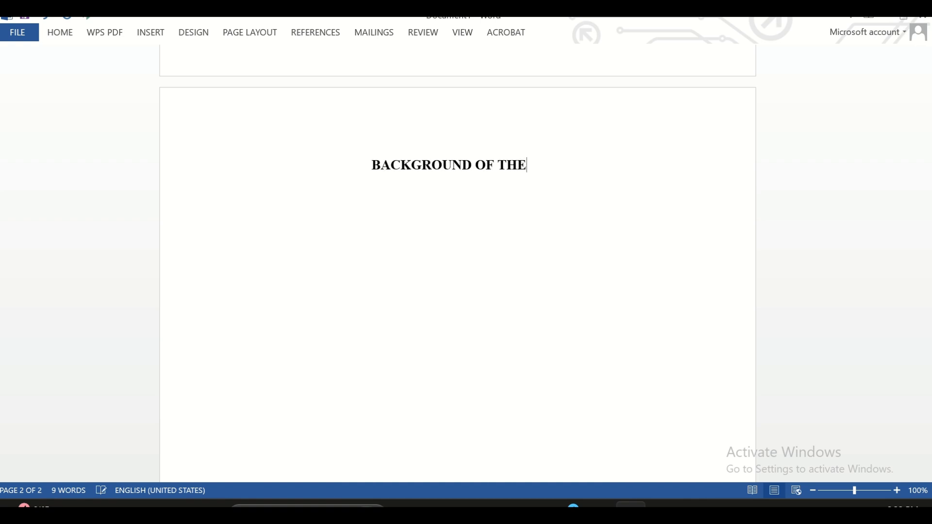
{"action": "type", "text": " STUDY"}
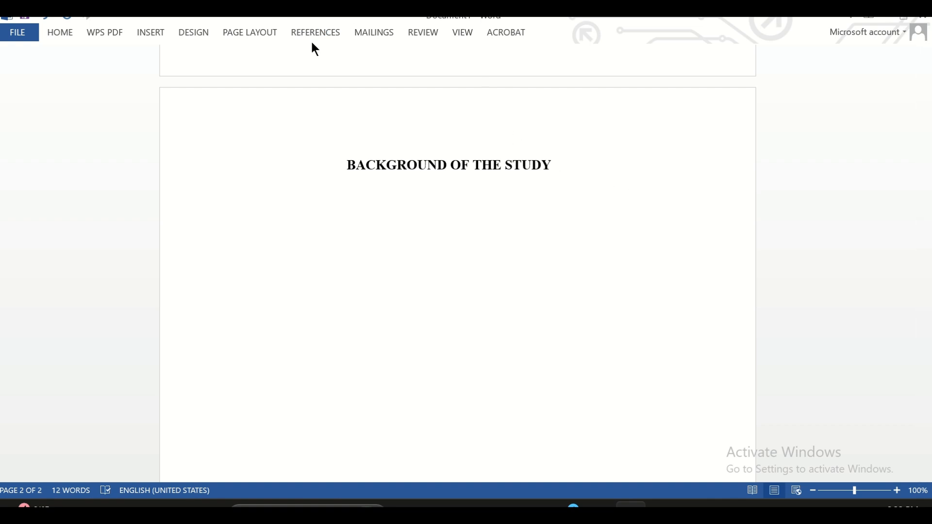
Try inserting the Automatic Table 1 table of contents below the heading, and undo the insertion.
{"action": "left_click", "coordinate": [329, 32]}
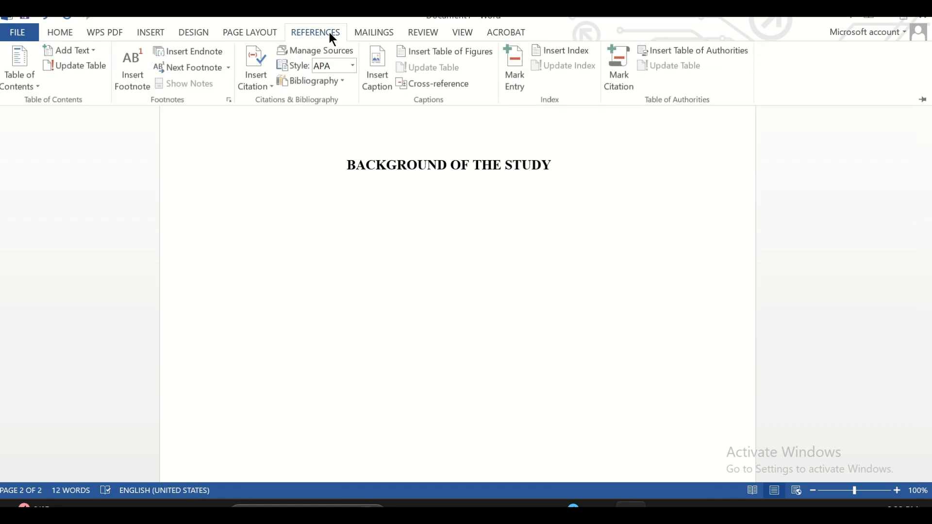
{"action": "left_click", "coordinate": [18, 81]}
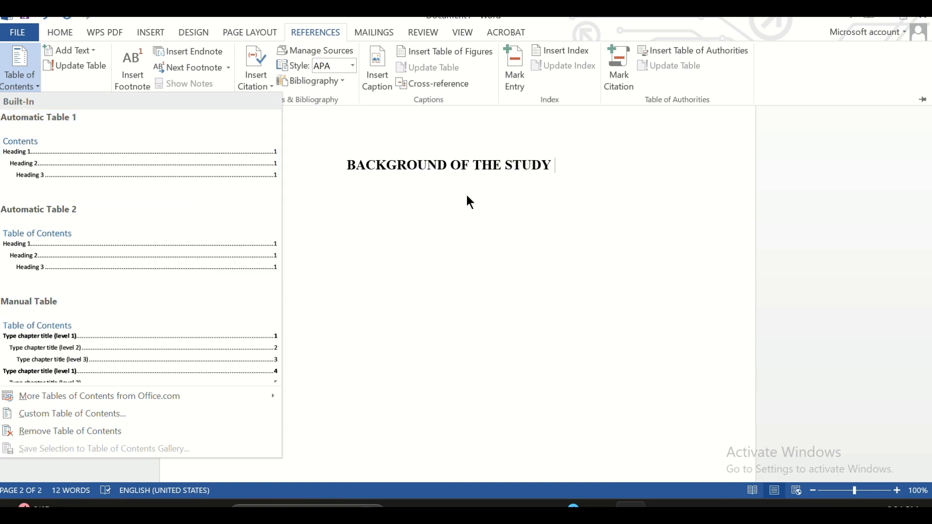
{"action": "left_click", "coordinate": [175, 162]}
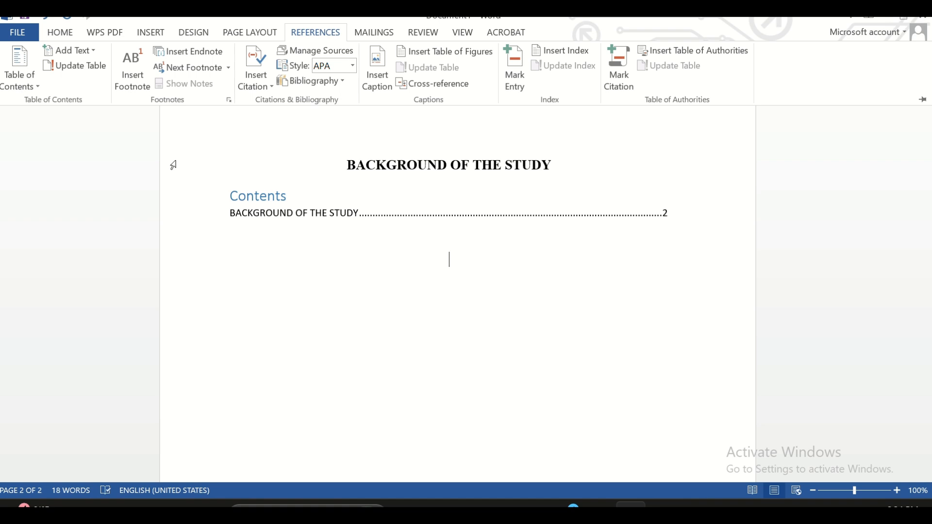
{"action": "key", "text": "ctrl+z"}
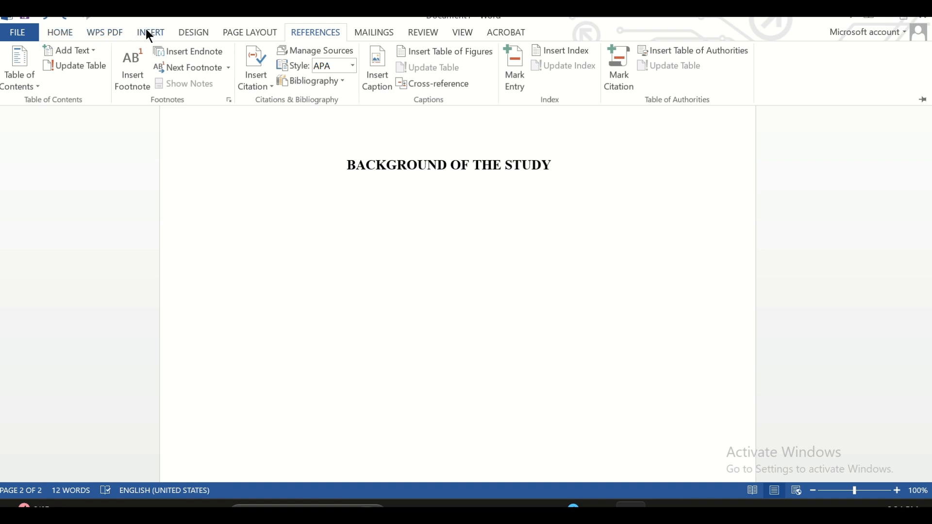
Insert page numbers in the footer using the Plain Number 1 bottom-of-page design.
{"action": "left_click", "coordinate": [150, 35]}
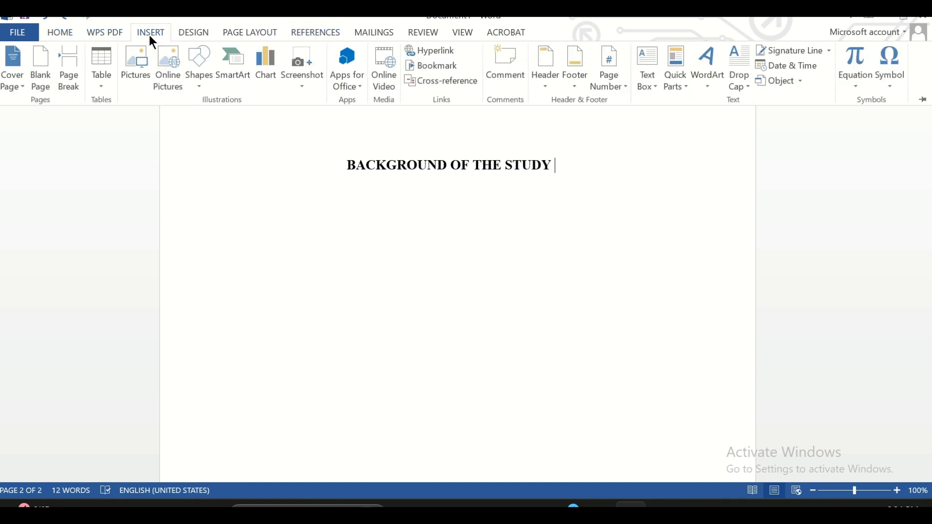
{"action": "left_click", "coordinate": [615, 60]}
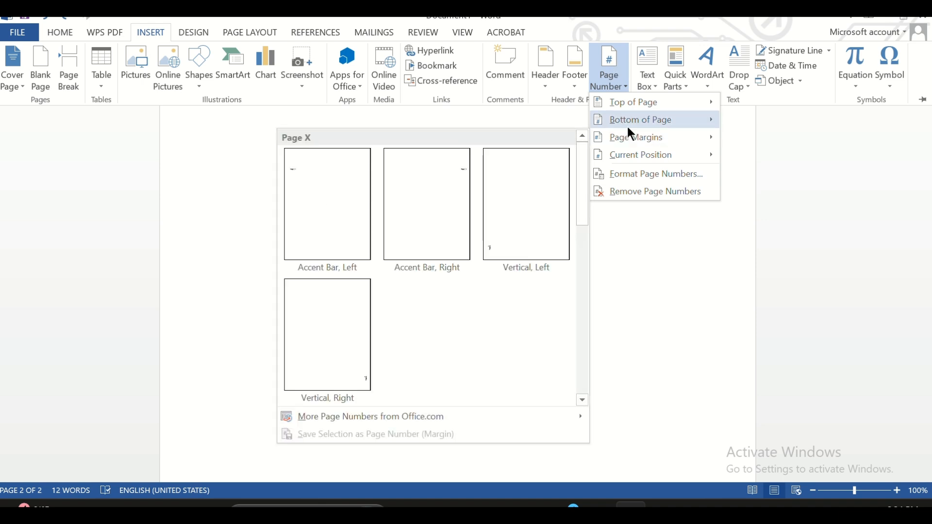
{"action": "mouse_move", "coordinate": [634, 120]}
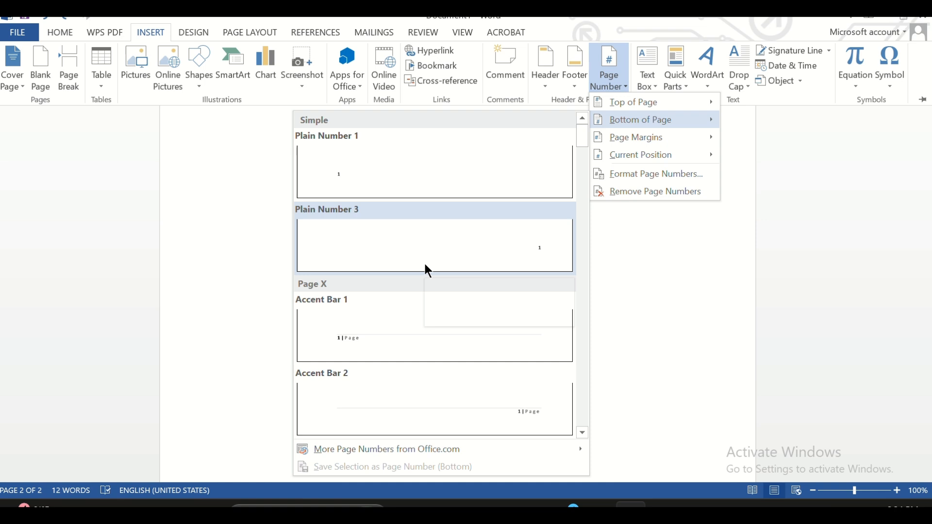
{"action": "left_click", "coordinate": [343, 175]}
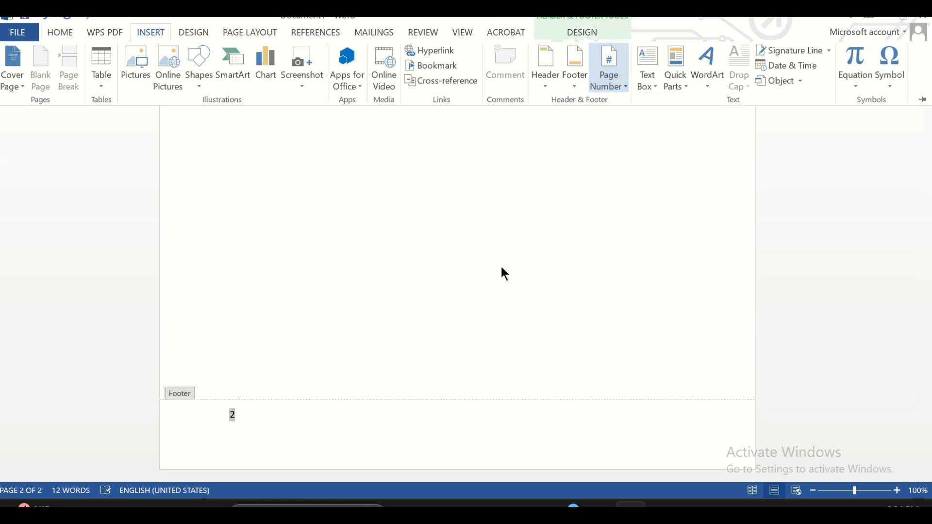
Set the page numbering to start at 0 and check the footer numbers on both pages.
{"action": "left_click", "coordinate": [619, 71]}
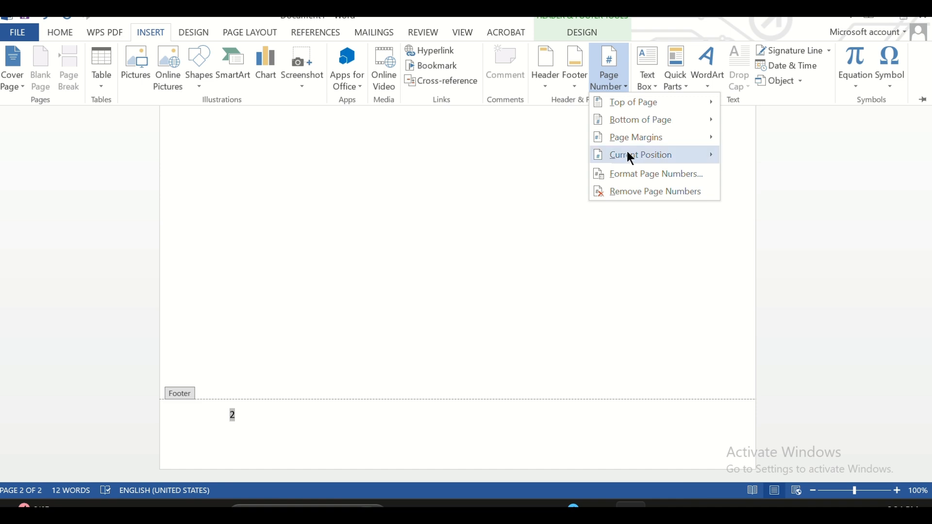
{"action": "left_click", "coordinate": [639, 177]}
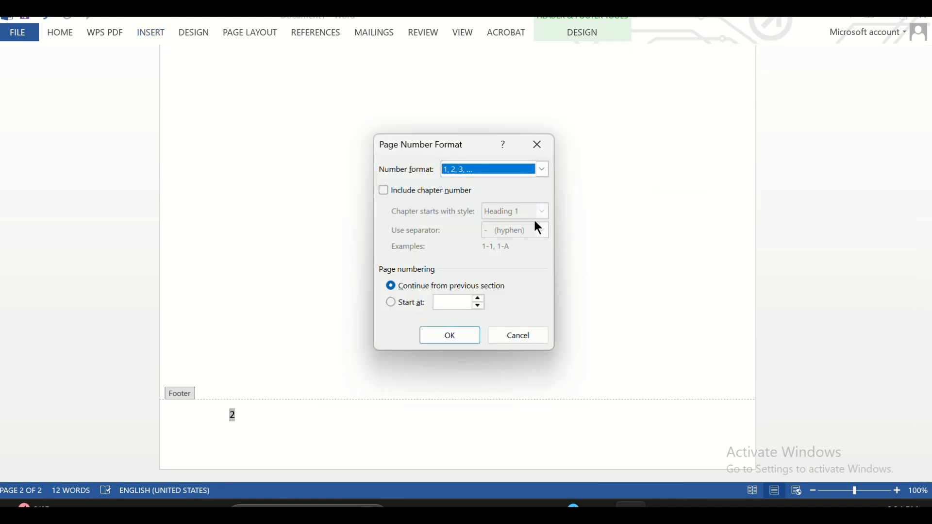
{"action": "left_click", "coordinate": [481, 306]}
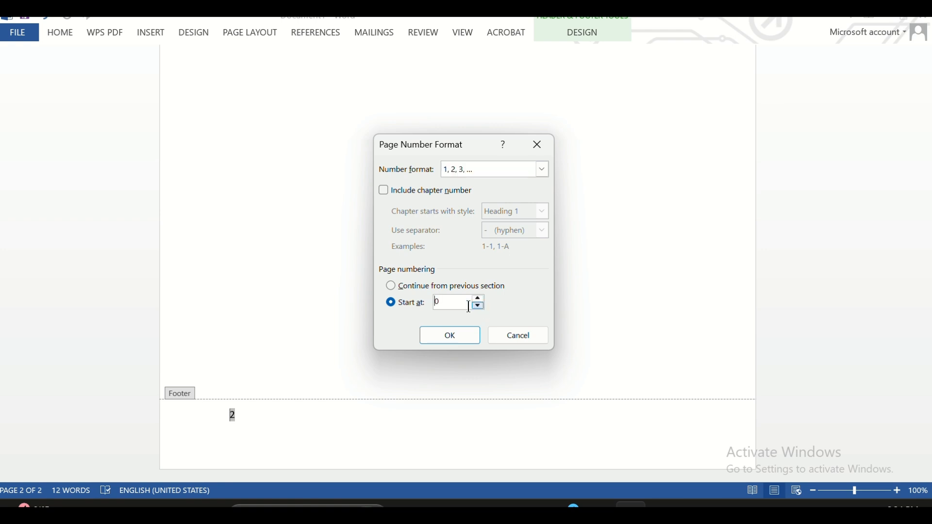
{"action": "left_click", "coordinate": [451, 338]}
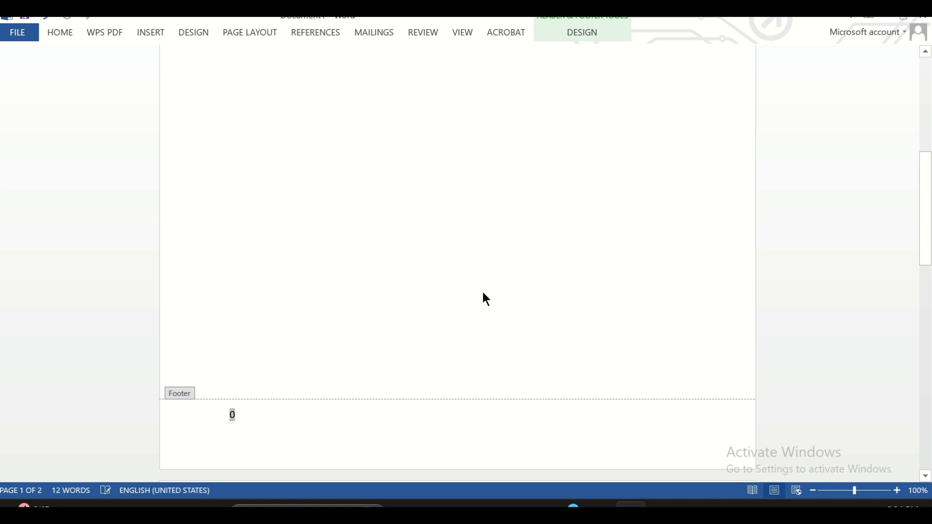
{"action": "scroll", "coordinate": [483, 293], "scroll_direction": "down", "scroll_amount": 15}
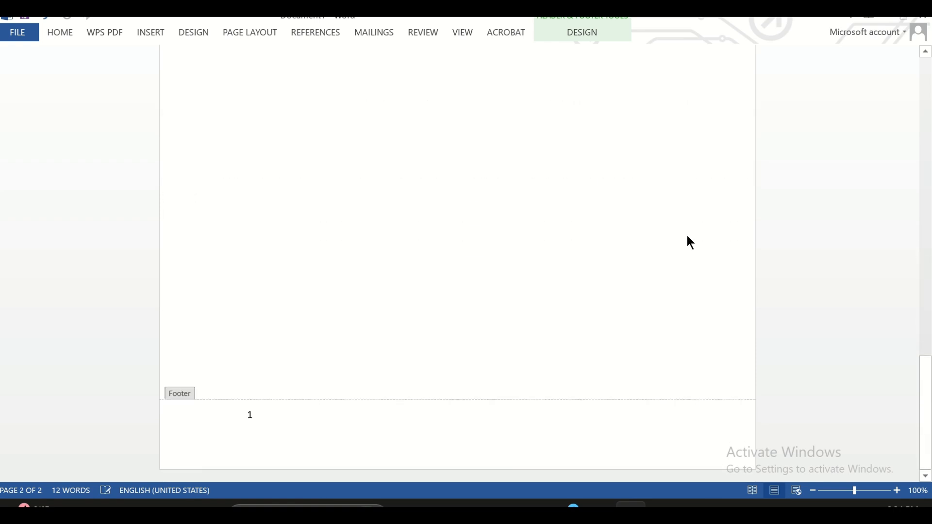
{"action": "scroll", "coordinate": [688, 239], "scroll_direction": "up", "scroll_amount": 15}
{"action": "scroll", "coordinate": [688, 239], "scroll_direction": "down", "scroll_amount": 15}
{"action": "scroll", "coordinate": [628, 169], "scroll_direction": "up", "scroll_amount": 15}
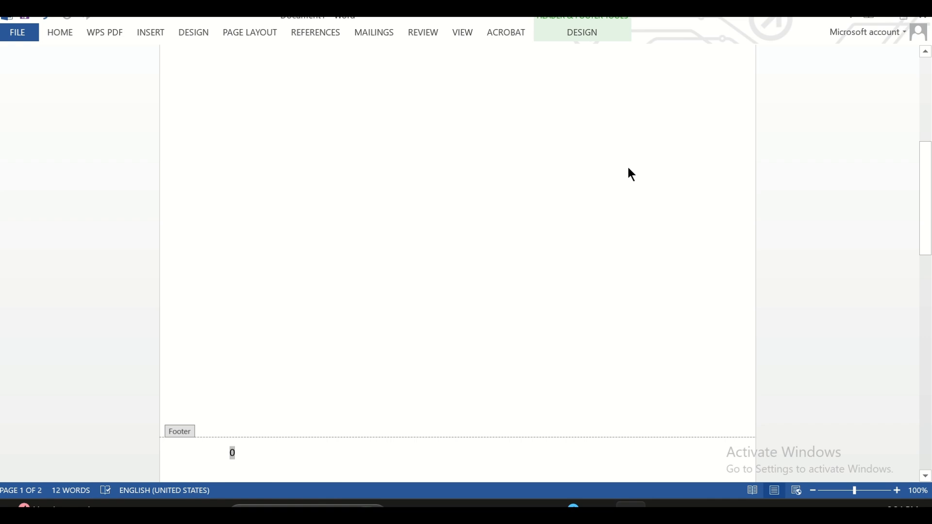